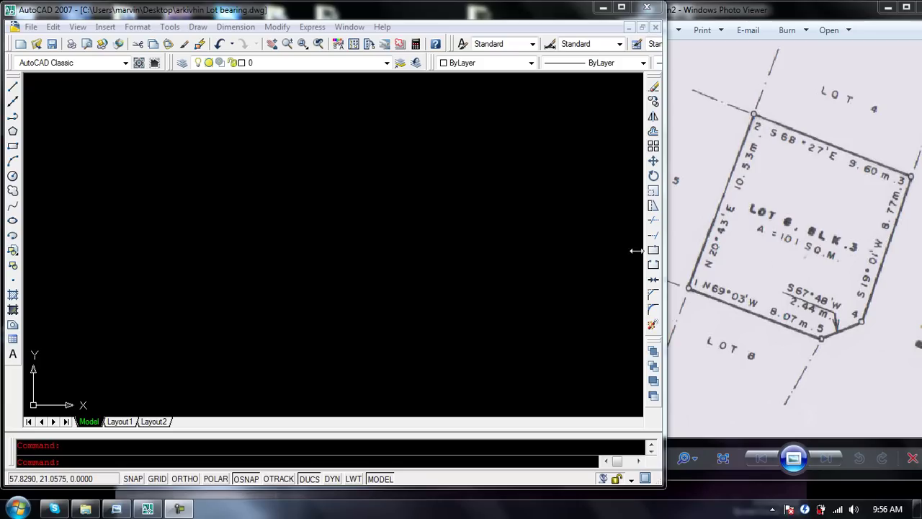
Set the drawing's angle type to Surveyor's Units and the insertion scale to Meters
{"action": "left_click", "coordinate": [823, 234]}
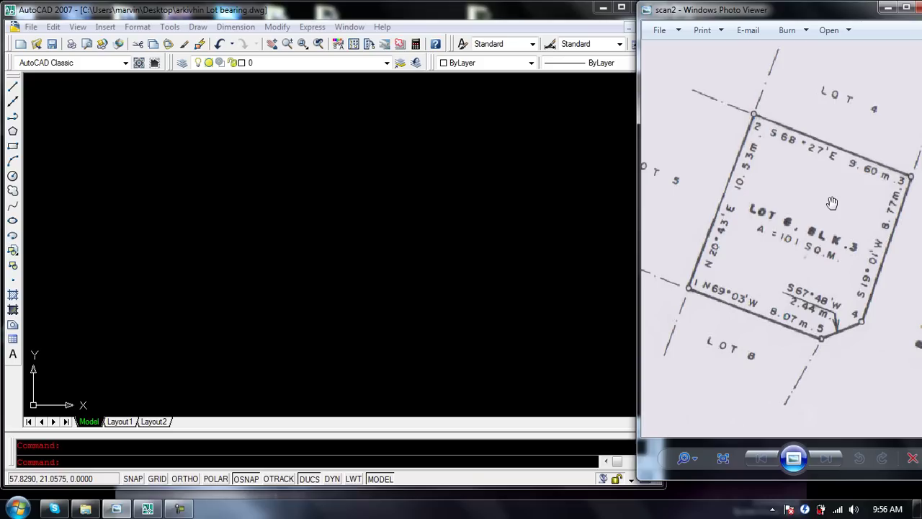
{"action": "left_click", "coordinate": [395, 247]}
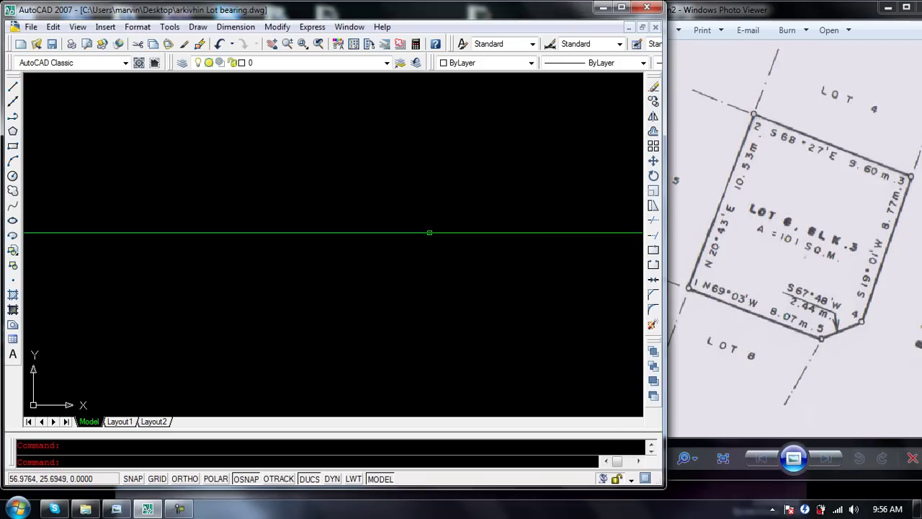
{"action": "scroll", "coordinate": [324, 231], "scroll_direction": "down", "scroll_amount": 2}
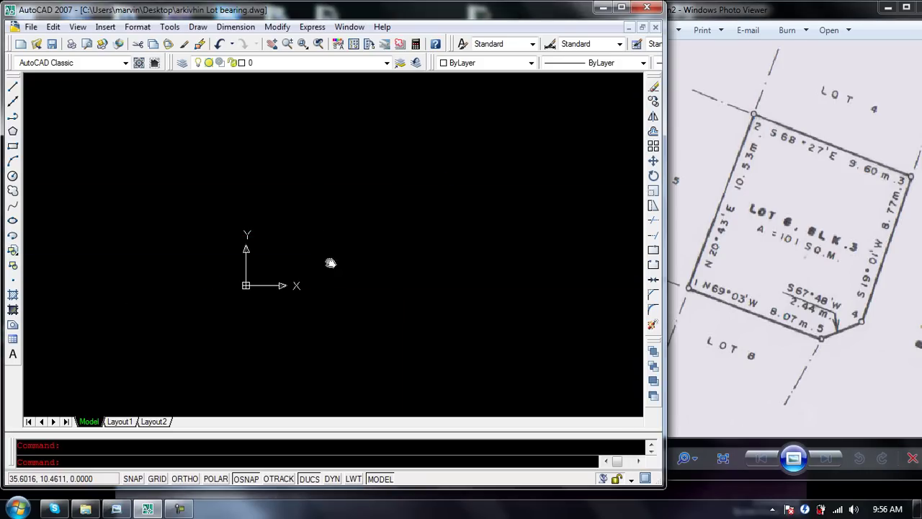
{"action": "scroll", "coordinate": [288, 274], "scroll_direction": "down", "scroll_amount": 1}
{"action": "middle_click_drag", "start_coordinate": [206, 294], "coordinate": [283, 272]}
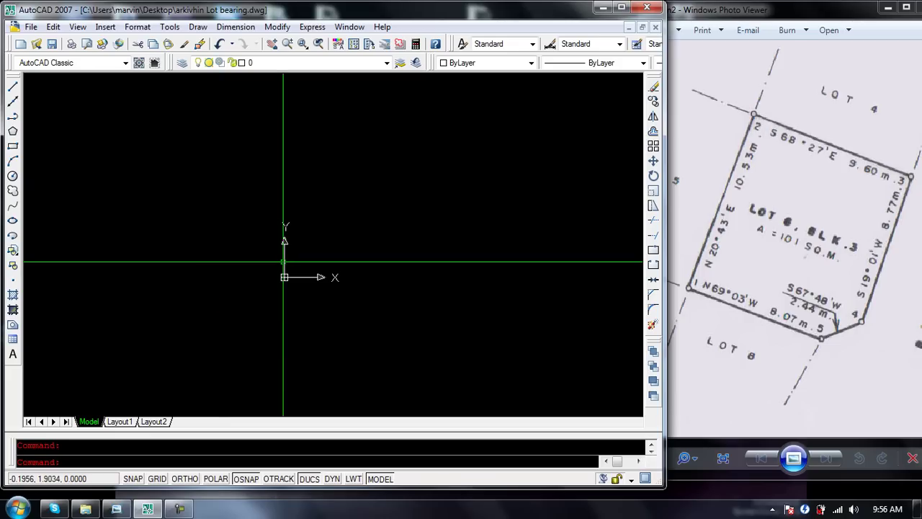
{"action": "type", "text": "units"}
{"action": "key", "text": "Return"}
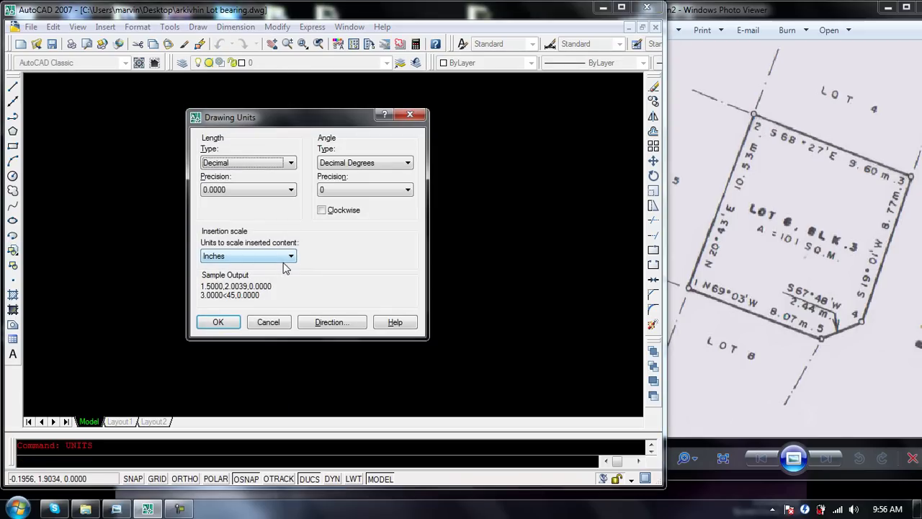
{"action": "left_click", "coordinate": [380, 163]}
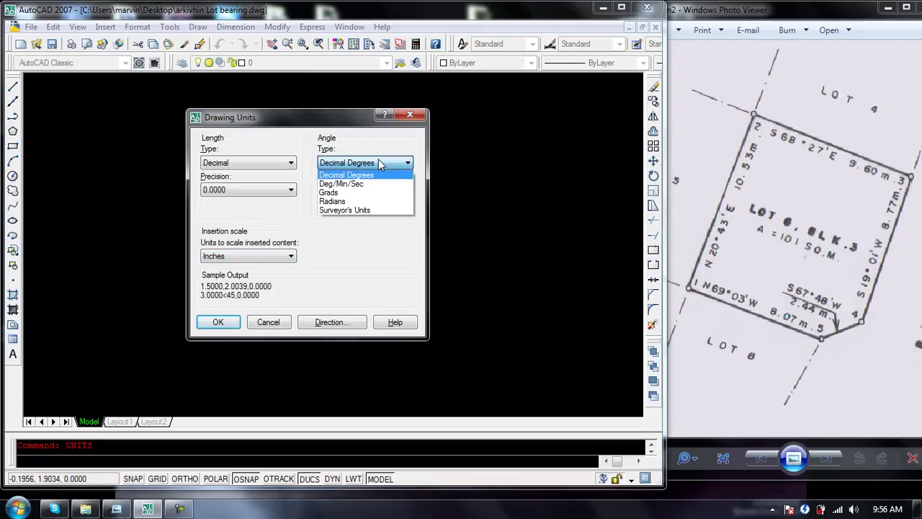
{"action": "left_click", "coordinate": [375, 211]}
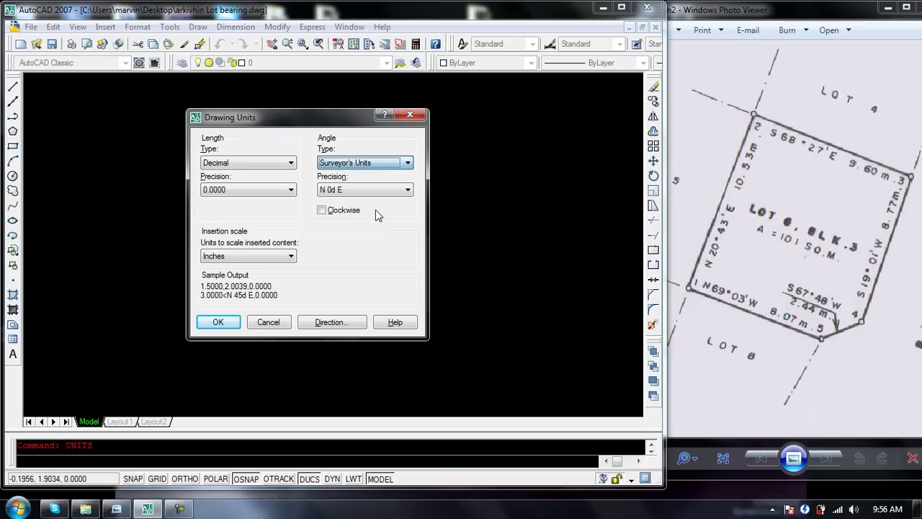
{"action": "left_click", "coordinate": [222, 259]}
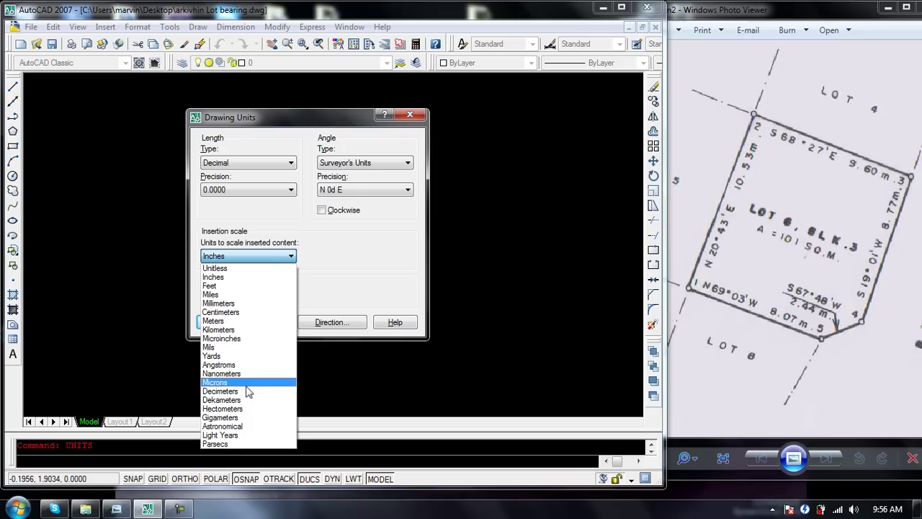
{"action": "left_click", "coordinate": [220, 321]}
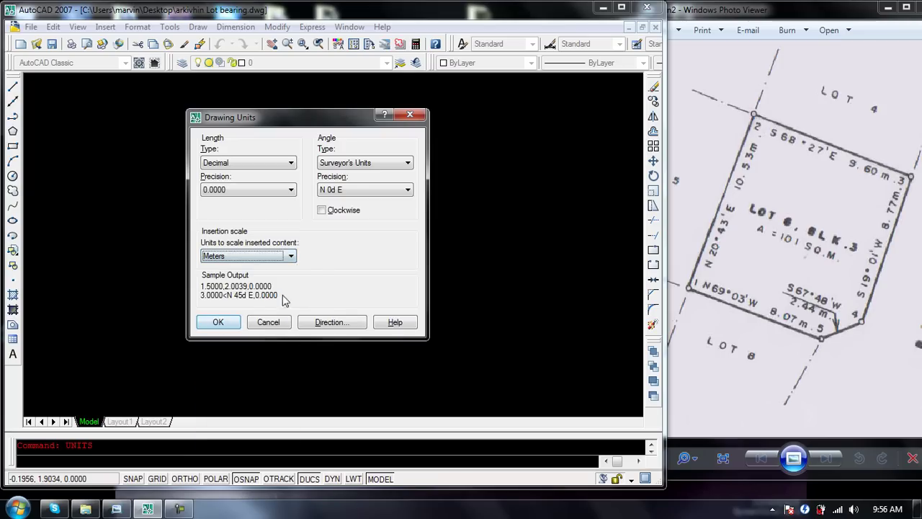
{"action": "left_click", "coordinate": [233, 325]}
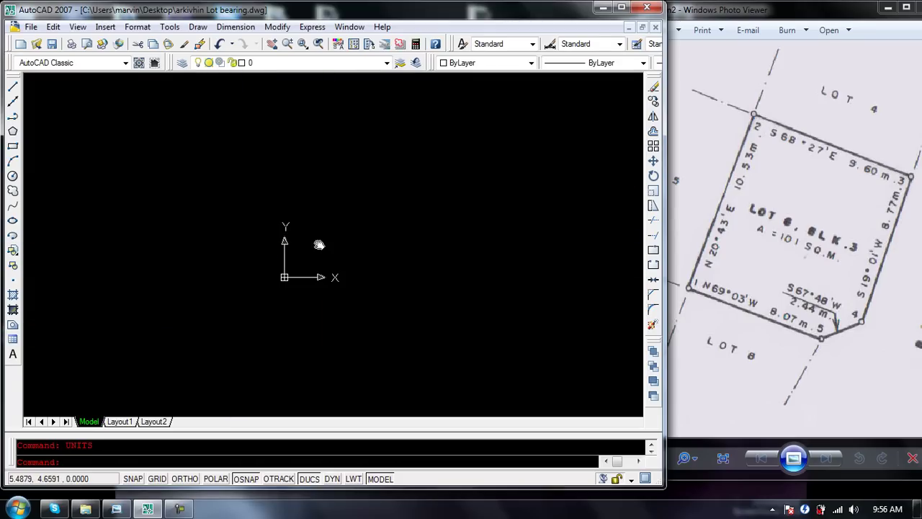
Start a polyline at 0,0 and draw the lot's first boundary segment, 10.53 m long at bearing N20d43'E
{"action": "mouse_move", "coordinate": [279, 268]}
{"action": "middle_mouse_down"}
{"action": "mouse_move", "coordinate": [281, 255]}
{"action": "mouse_move", "coordinate": [254, 222]}
{"action": "middle_mouse_up"}
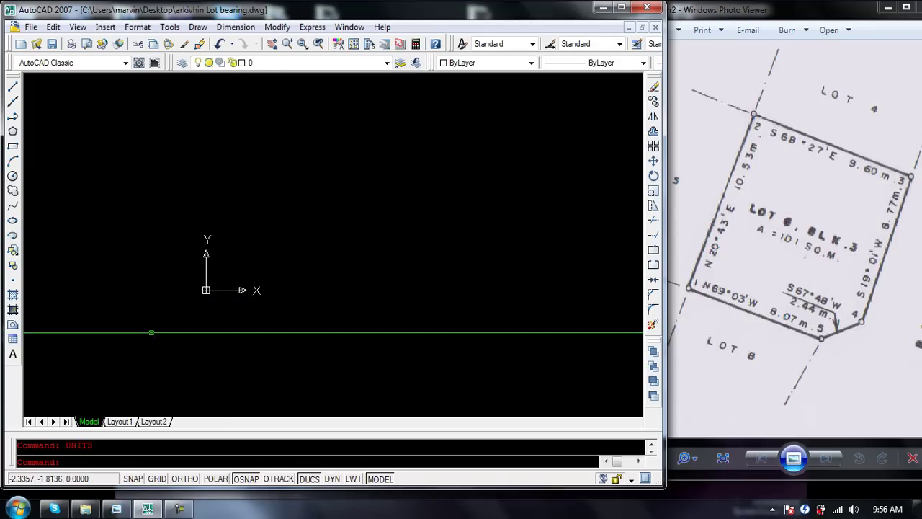
{"action": "mouse_move", "coordinate": [235, 273]}
{"action": "middle_mouse_down"}
{"action": "mouse_move", "coordinate": [206, 312]}
{"action": "mouse_move", "coordinate": [303, 290]}
{"action": "middle_mouse_up"}
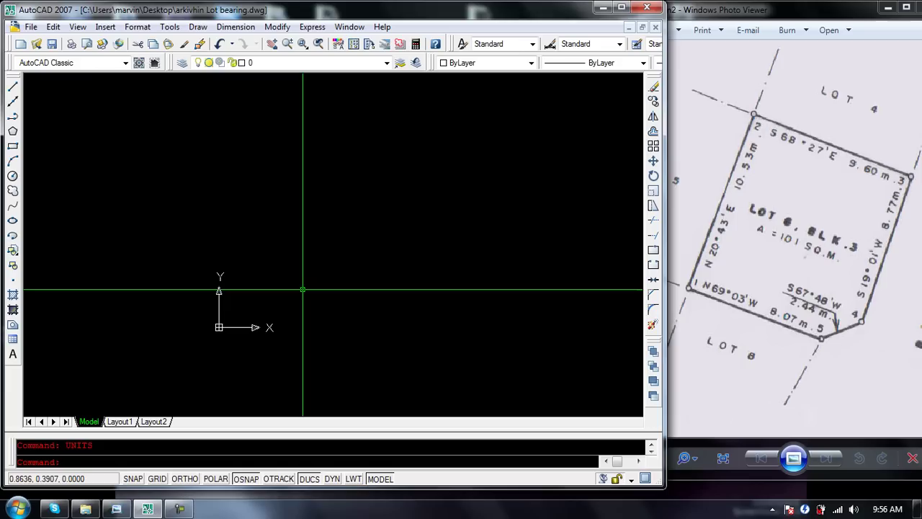
{"action": "type", "text": "PL"}
{"action": "key", "text": "Return"}
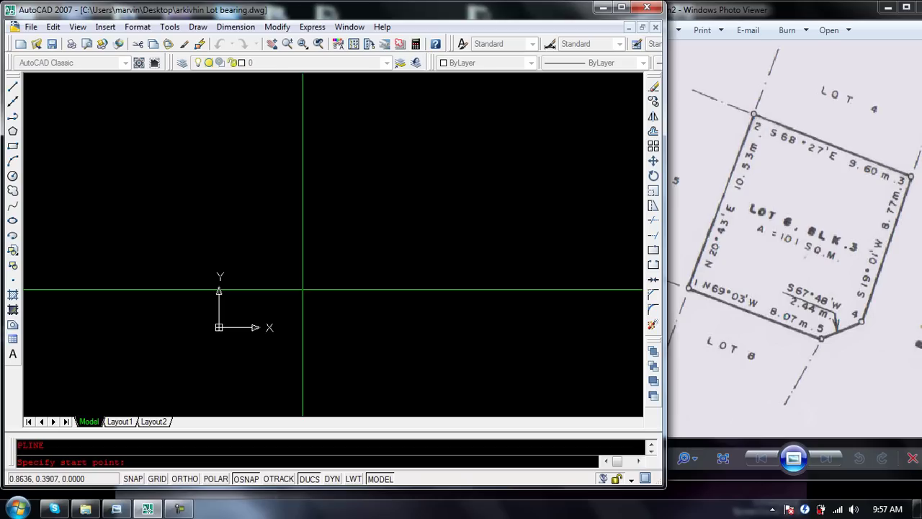
{"action": "type", "text": "0,0"}
{"action": "key", "text": "Return"}
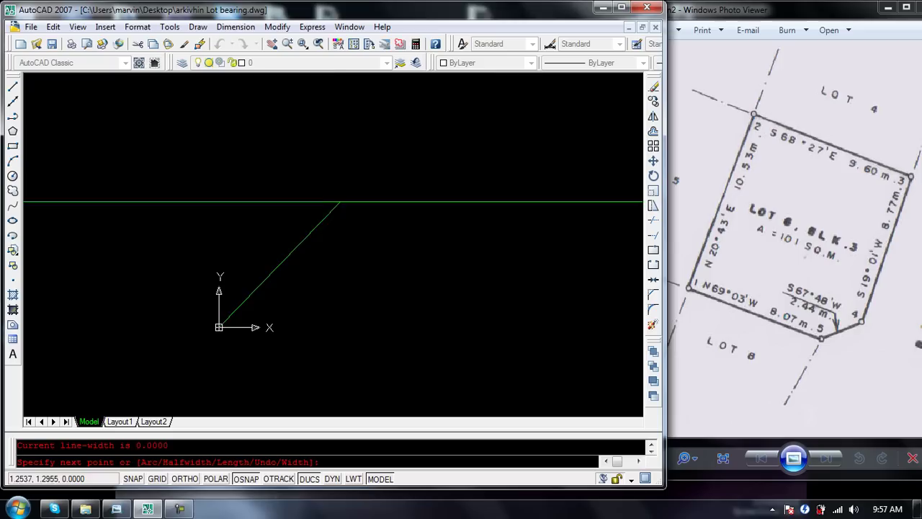
{"action": "mouse_move", "coordinate": [259, 232]}
{"action": "middle_mouse_down"}
{"action": "mouse_move", "coordinate": [220, 285]}
{"action": "mouse_move", "coordinate": [264, 228]}
{"action": "middle_mouse_up"}
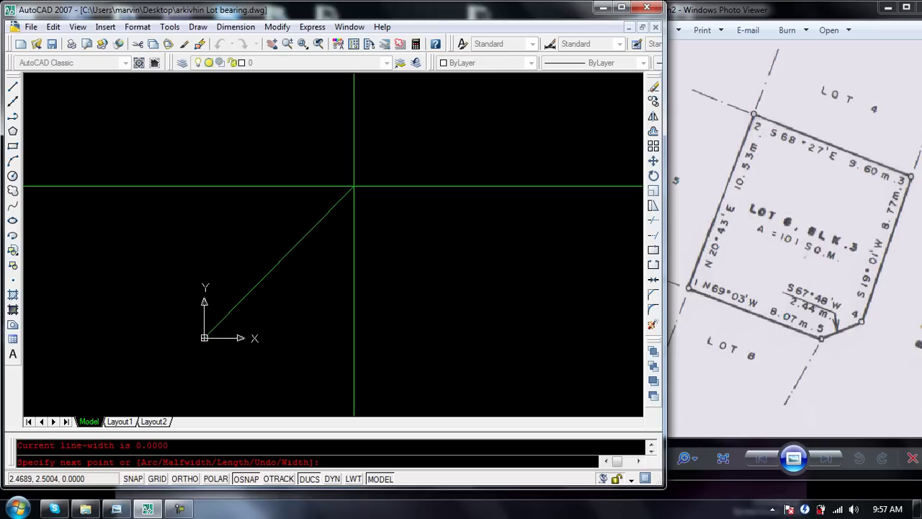
{"action": "key", "text": "F8"}
{"action": "key", "text": "F8"}
{"action": "type", "text": "@"}
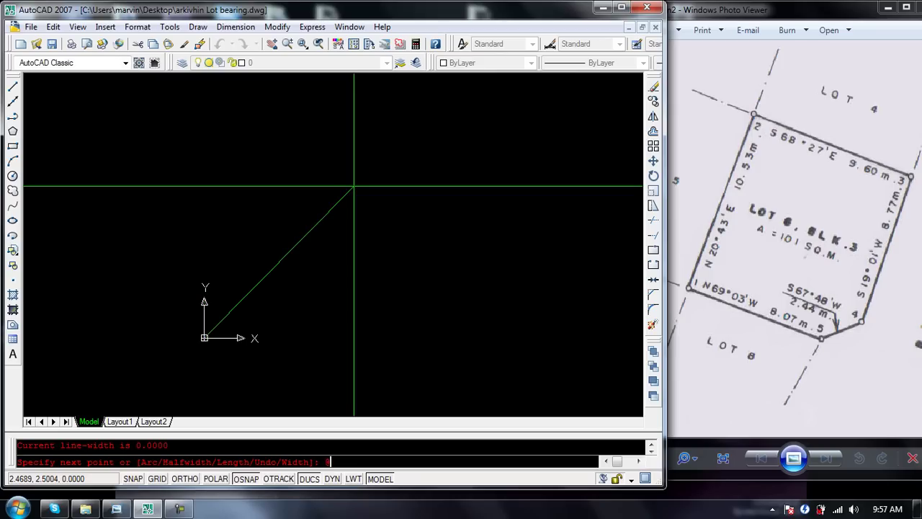
{"action": "type", "text": "10.53<n20d43'e"}
{"action": "key", "text": "Return"}
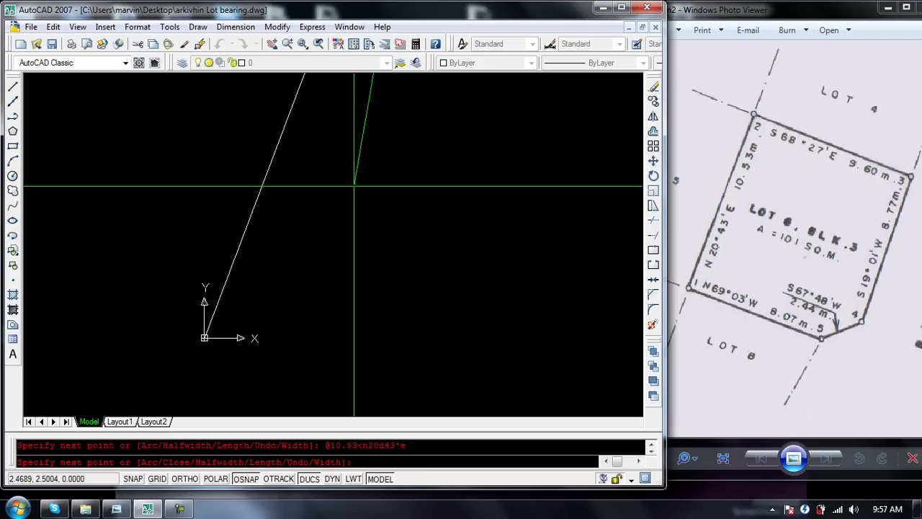
Add the second boundary segment from corner 2 to corner 3, 9.60 m long at bearing S68d27'E
{"action": "scroll", "coordinate": [354, 189], "scroll_direction": "down", "scroll_amount": 3}
{"action": "scroll", "coordinate": [321, 173], "scroll_direction": "up", "scroll_amount": 3}
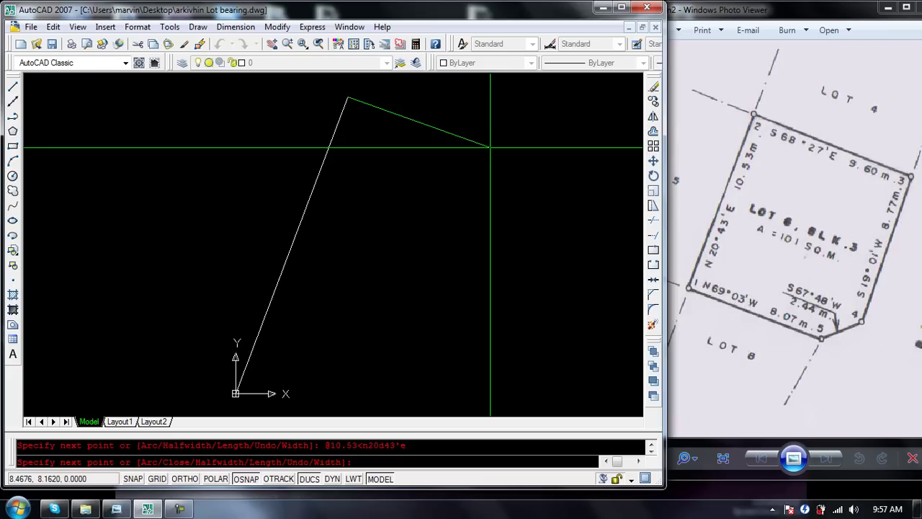
{"action": "type", "text": "@9.60<s68d27'e"}
{"action": "key", "text": "Return"}
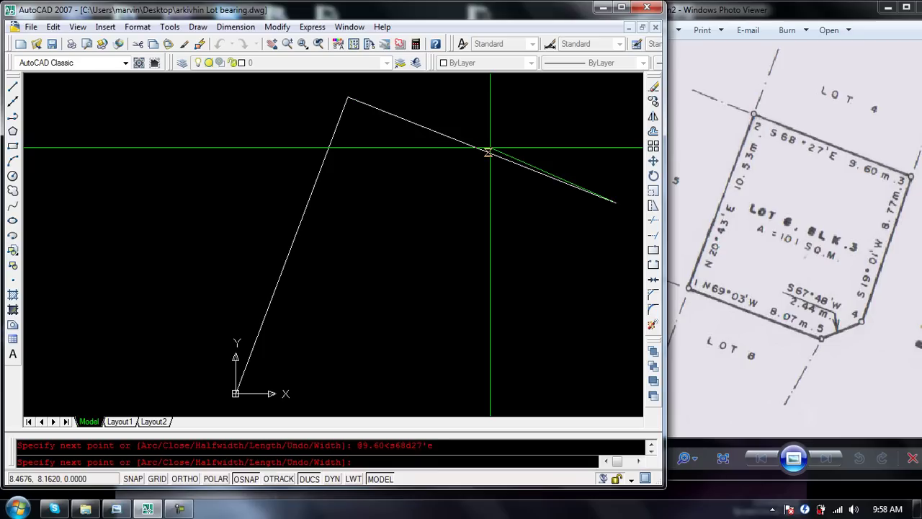
Try to add the 8.77 m boundary segment from corner 3 by entering @8.77<s19d1's
{"action": "scroll", "coordinate": [490, 149], "scroll_direction": "down", "scroll_amount": 1}
{"action": "middle_click_drag", "start_coordinate": [501, 159], "coordinate": [423, 199]}
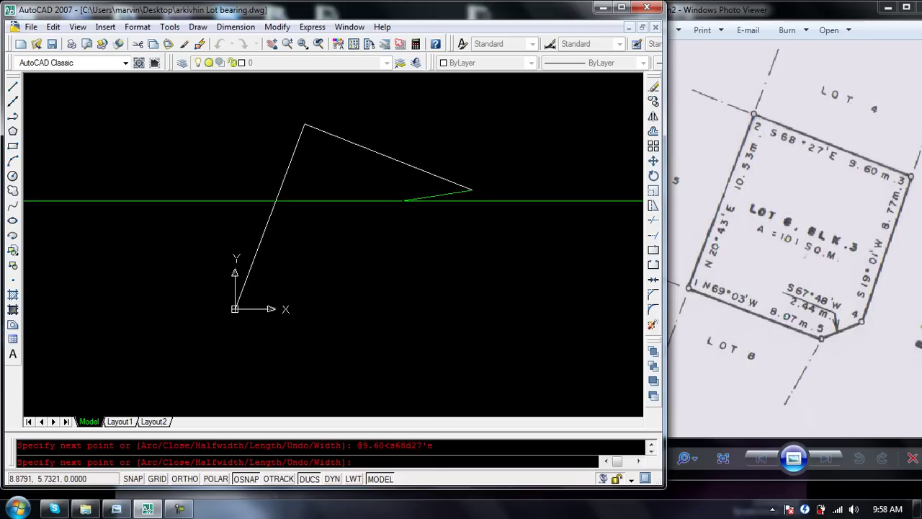
{"action": "scroll", "coordinate": [423, 200], "scroll_direction": "up", "scroll_amount": 2}
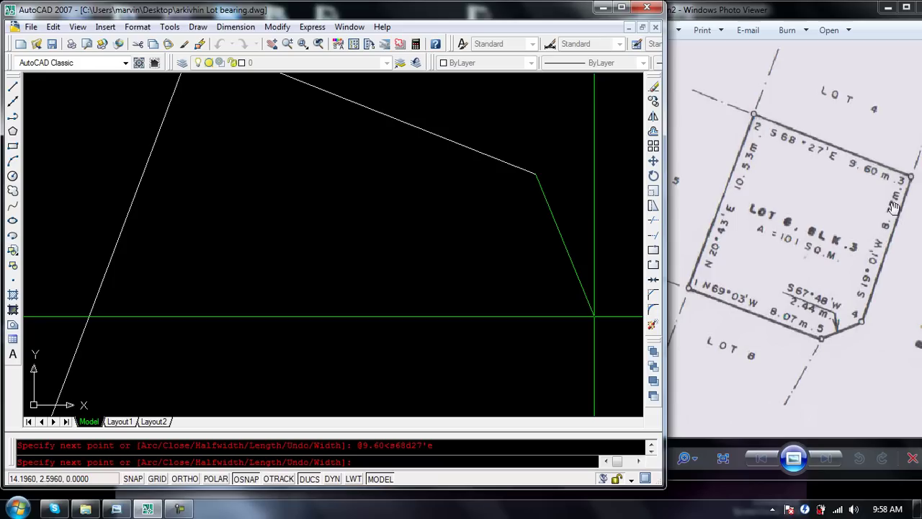
{"action": "middle_click_drag", "start_coordinate": [452, 268], "coordinate": [449, 212]}
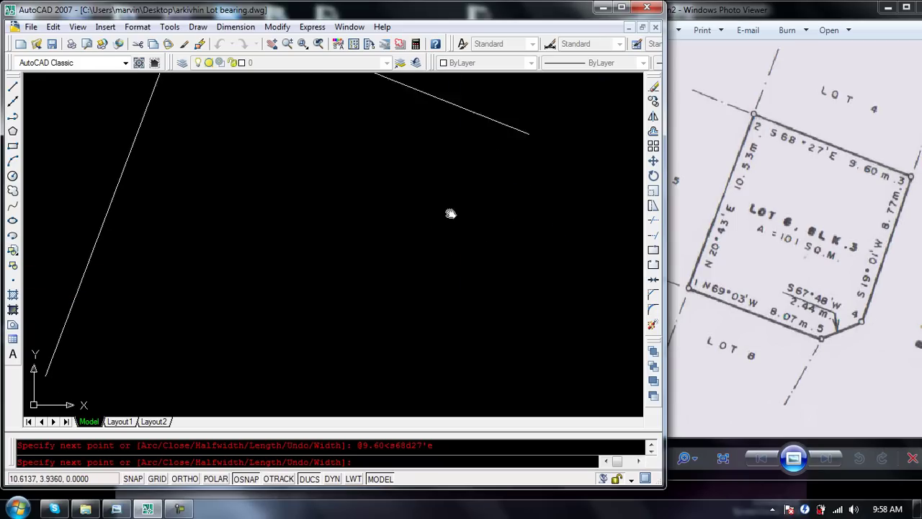
{"action": "key", "text": "F8"}
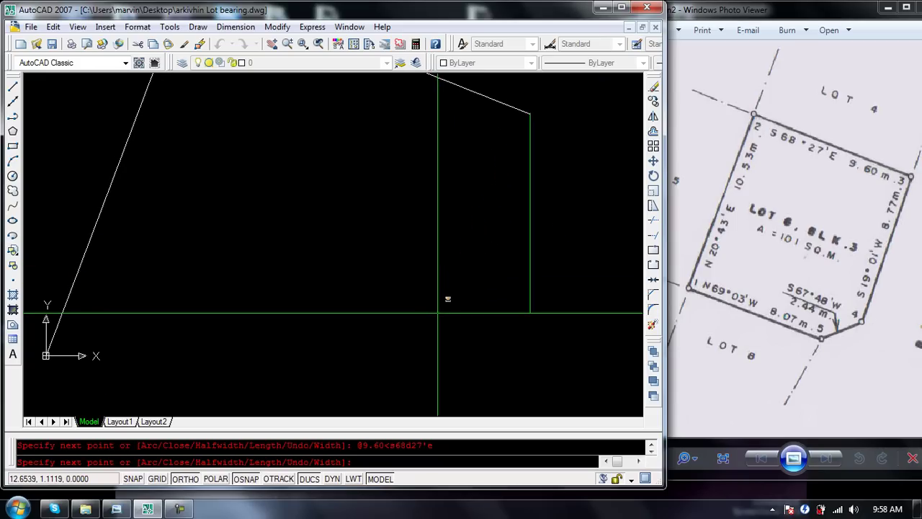
{"action": "key", "text": "F8"}
{"action": "type", "text": "@8.77"}
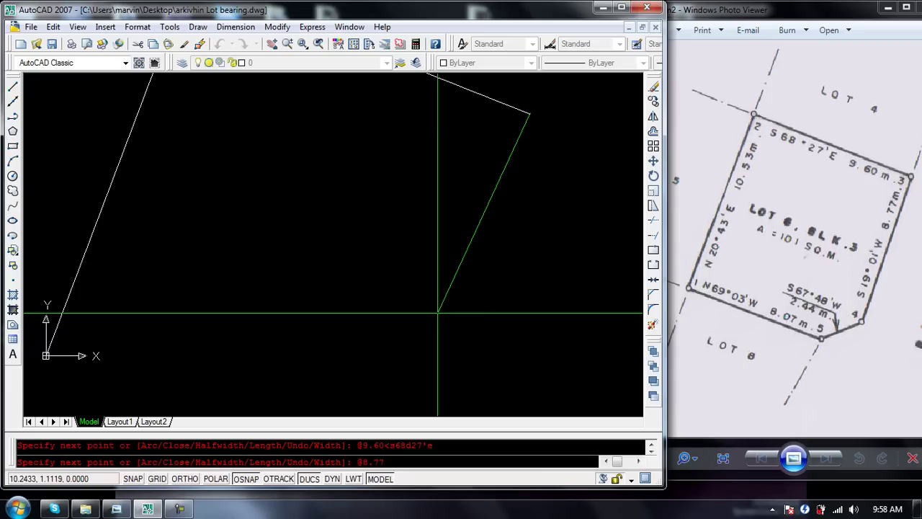
{"action": "type", "text": "<s19d1's"}
{"action": "key", "text": "Return"}
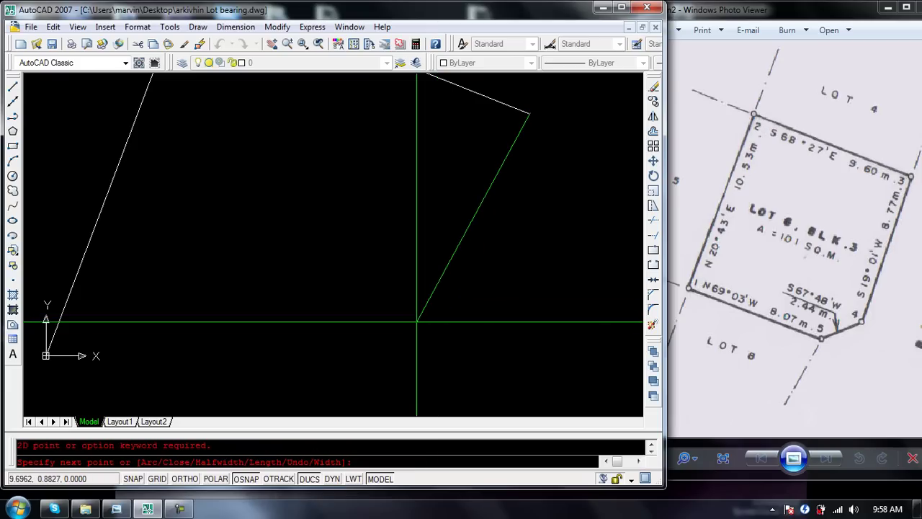
Add the third boundary segment from corner 3 to corner 4, 8.77 m long at bearing S19d1'W
{"action": "type", "text": "@"}
{"action": "type", "text": "8."}
{"action": "type", "text": "77"}
{"action": "type", "text": "<"}
{"action": "type", "text": "s19d"}
{"action": "type", "text": "01"}
{"action": "type", "text": "'e"}
{"action": "key", "text": "Return"}
Add the short boundary segment from corner 4 to corner 5, 2.44 m long at bearing S67d48'W
{"action": "scroll", "coordinate": [417, 322], "scroll_direction": "down", "scroll_amount": 3}
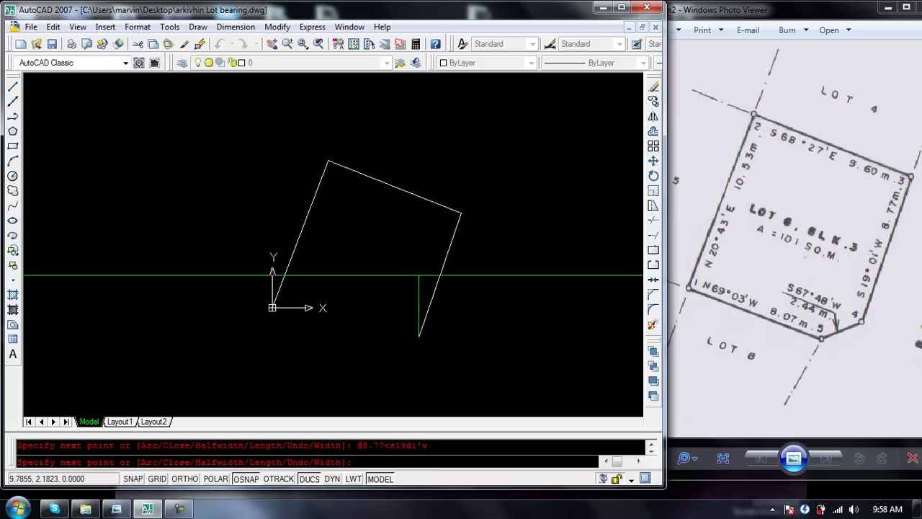
{"action": "middle_click_drag", "start_coordinate": [419, 276], "coordinate": [406, 212]}
{"action": "scroll", "coordinate": [405, 245], "scroll_direction": "up", "scroll_amount": 2}
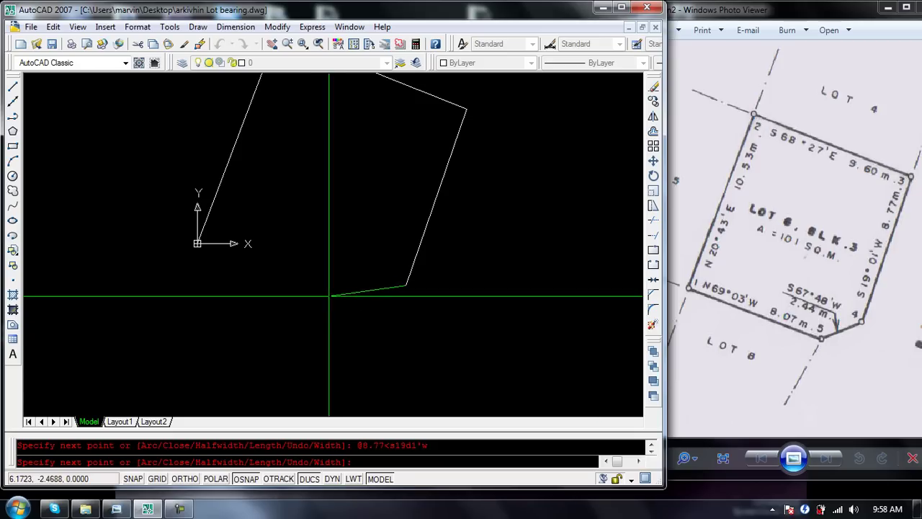
{"action": "key", "text": "F8"}
{"action": "key", "text": "F8"}
{"action": "type", "text": "@2.44<s67d4"}
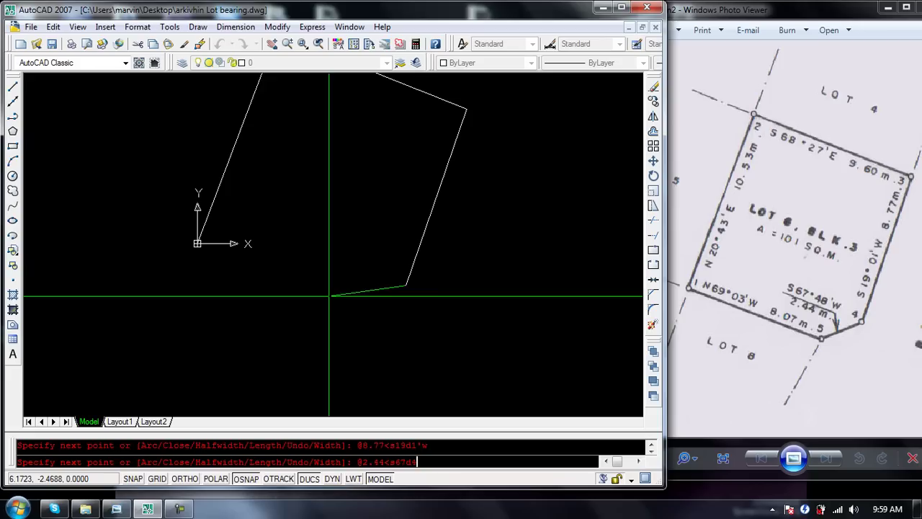
{"action": "type", "text": "8'w"}
{"action": "key", "text": "Return"}
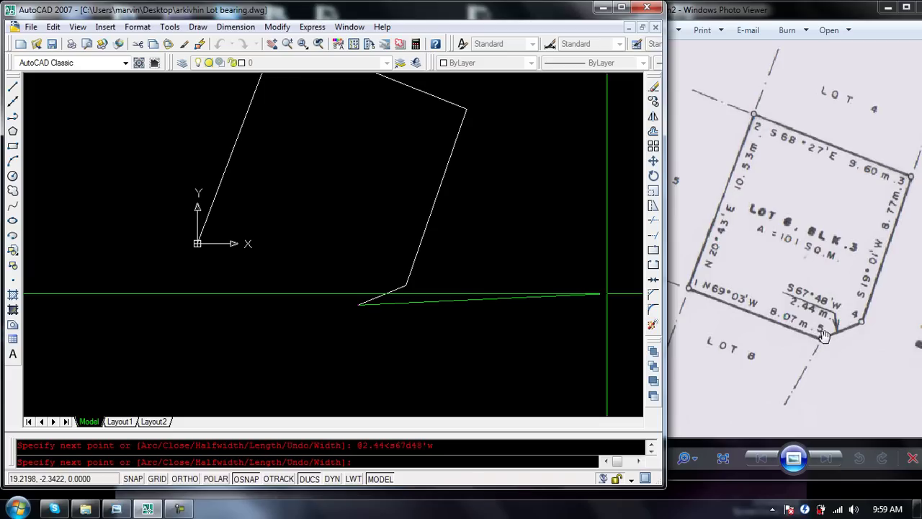
Close the lot boundary polyline from corner 5 back to its starting point
{"action": "left_click", "coordinate": [725, 300]}
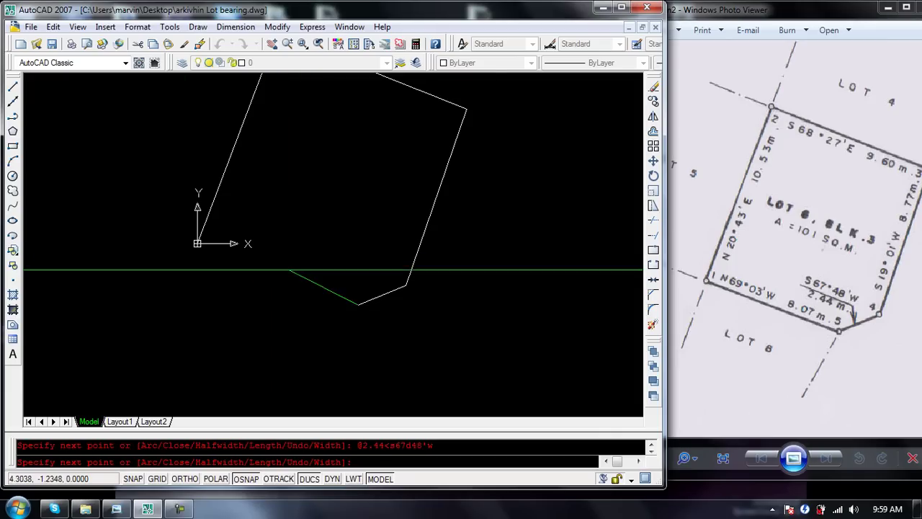
{"action": "type", "text": "close"}
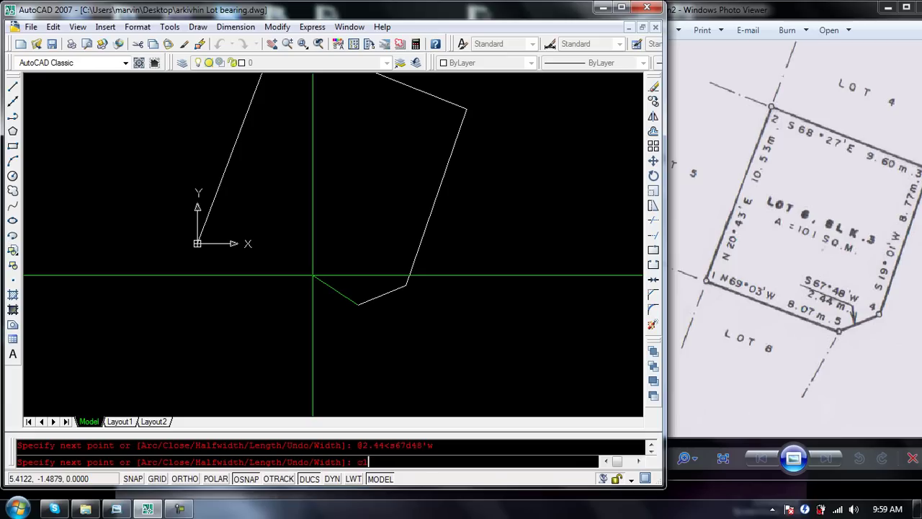
{"action": "key", "text": "Return"}
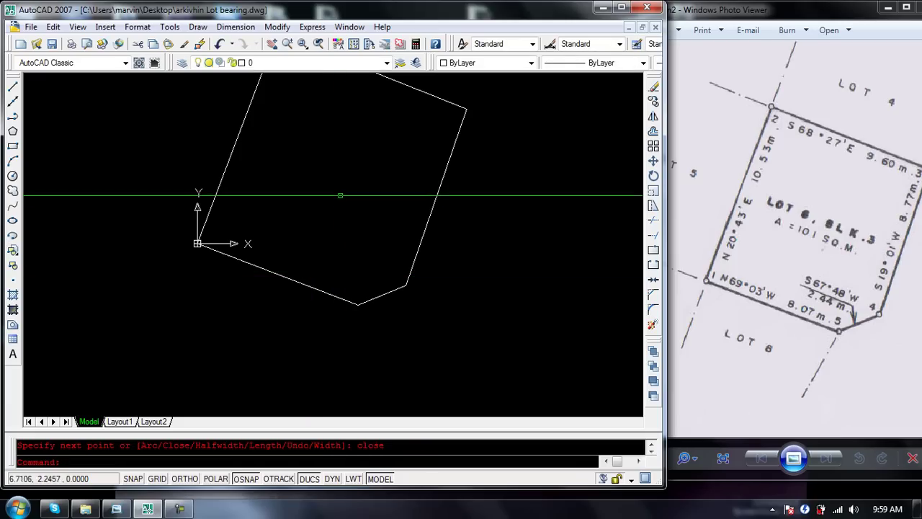